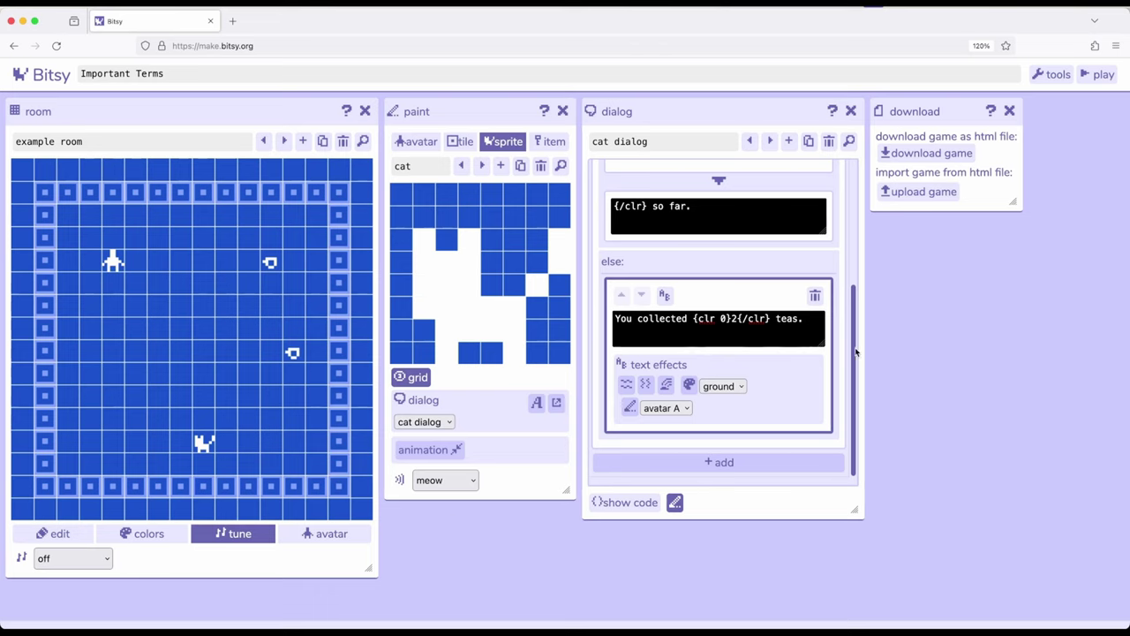
{"action": "left_click", "coordinate": [810, 319]}
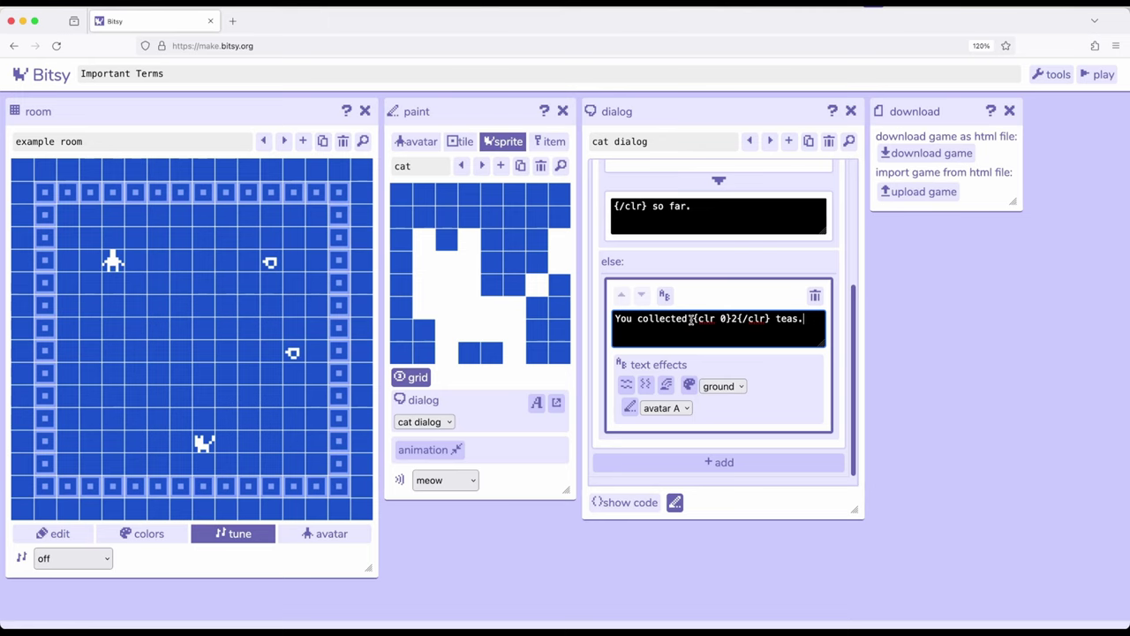
{"action": "left_click_drag", "start_coordinate": [693, 317], "coordinate": [771, 319]}
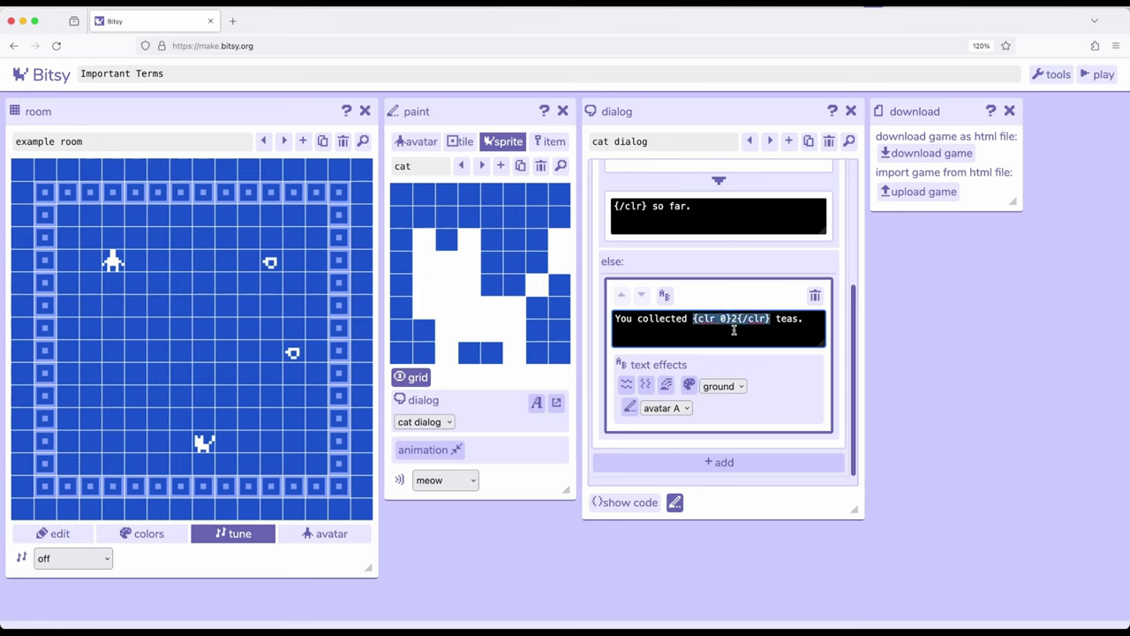
{"action": "left_click", "coordinate": [649, 318]}
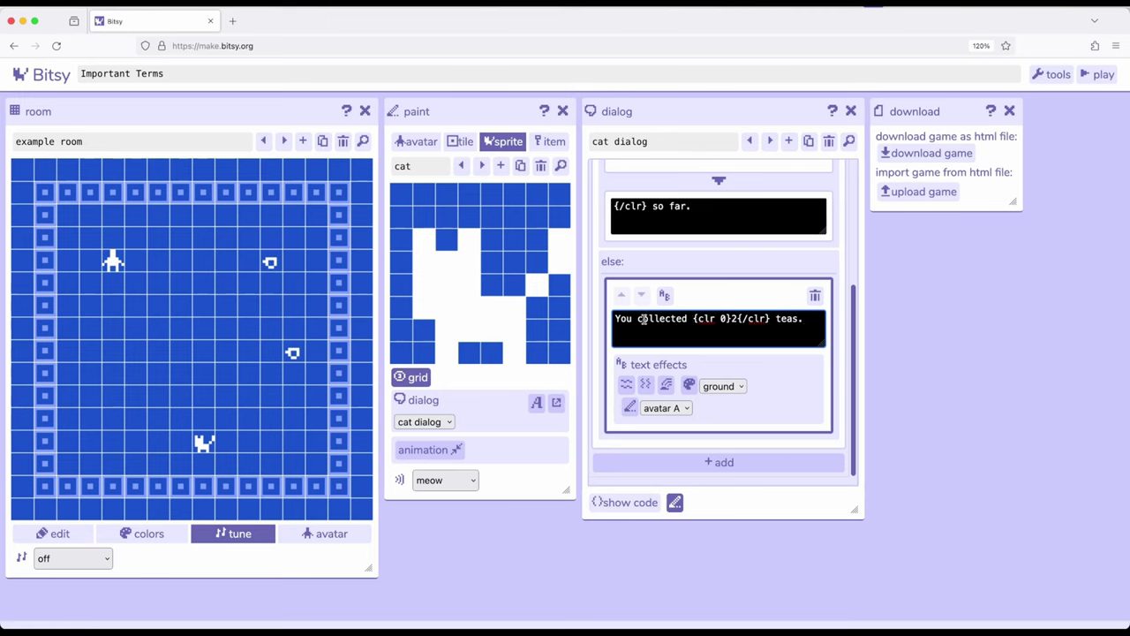
{"action": "left_click_drag", "start_coordinate": [638, 318], "coordinate": [687, 319]}
{"action": "left_click", "coordinate": [738, 390]}
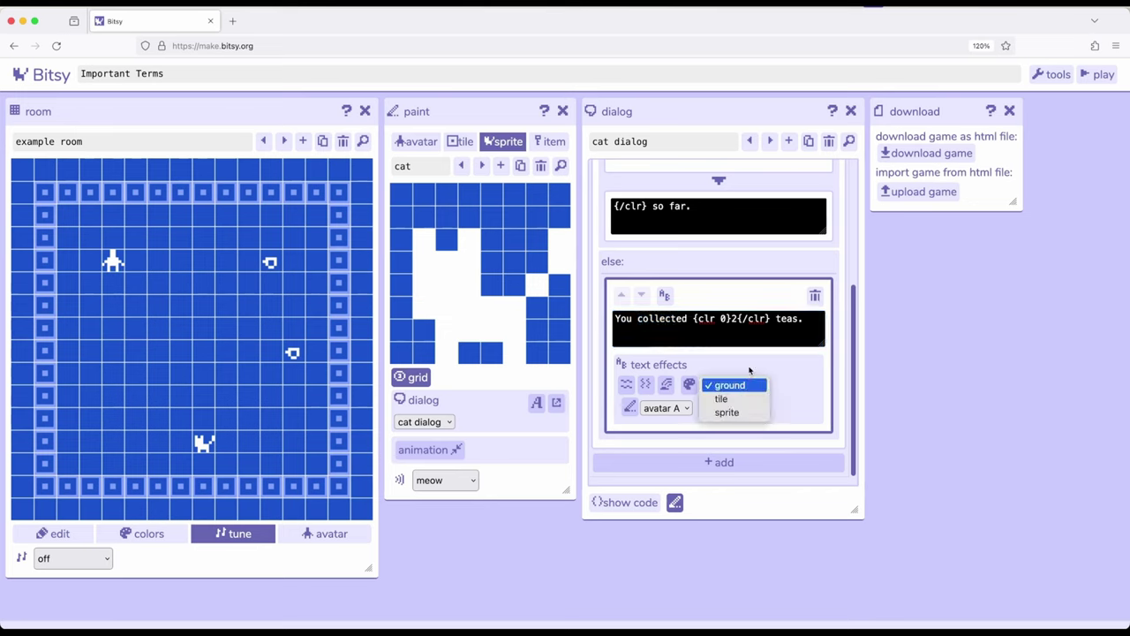
{"action": "left_click", "coordinate": [734, 360]}
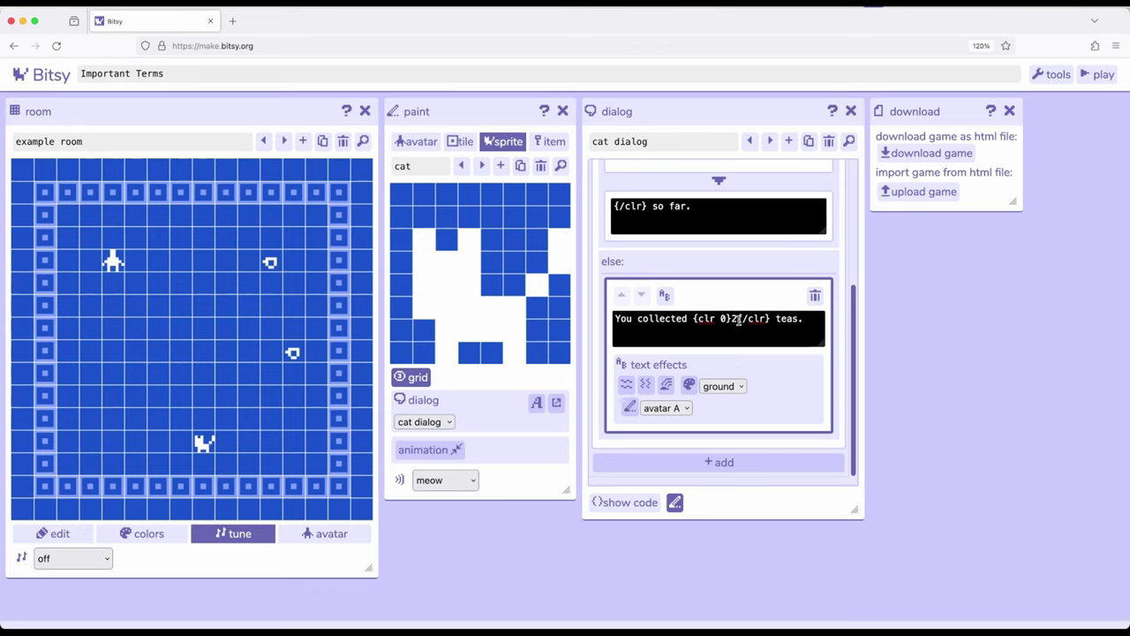
{"action": "left_click_drag", "start_coordinate": [694, 318], "coordinate": [763, 339]}
{"action": "left_click", "coordinate": [761, 337]}
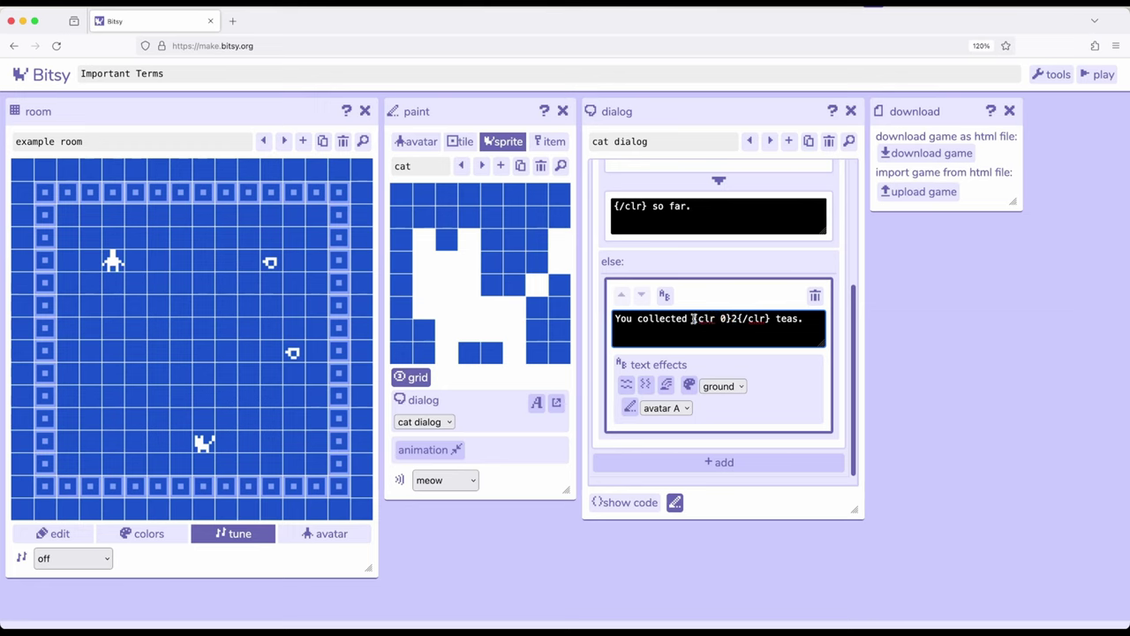
{"action": "left_click_drag", "start_coordinate": [693, 319], "coordinate": [771, 319]}
{"action": "left_click", "coordinate": [741, 318]}
{"action": "left_click_drag", "start_coordinate": [776, 318], "coordinate": [693, 318]}
{"action": "key", "text": "End"}
{"action": "scroll", "coordinate": [733, 416], "scroll_direction": "up", "scroll_amount": 2}
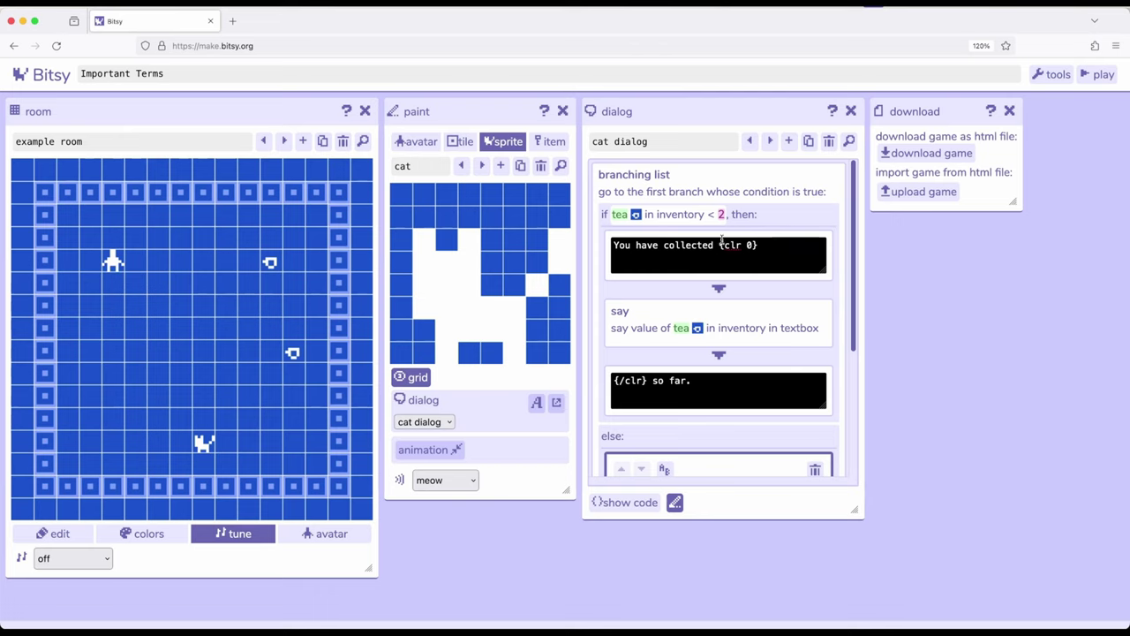
{"action": "left_click_drag", "start_coordinate": [719, 245], "coordinate": [770, 246]}
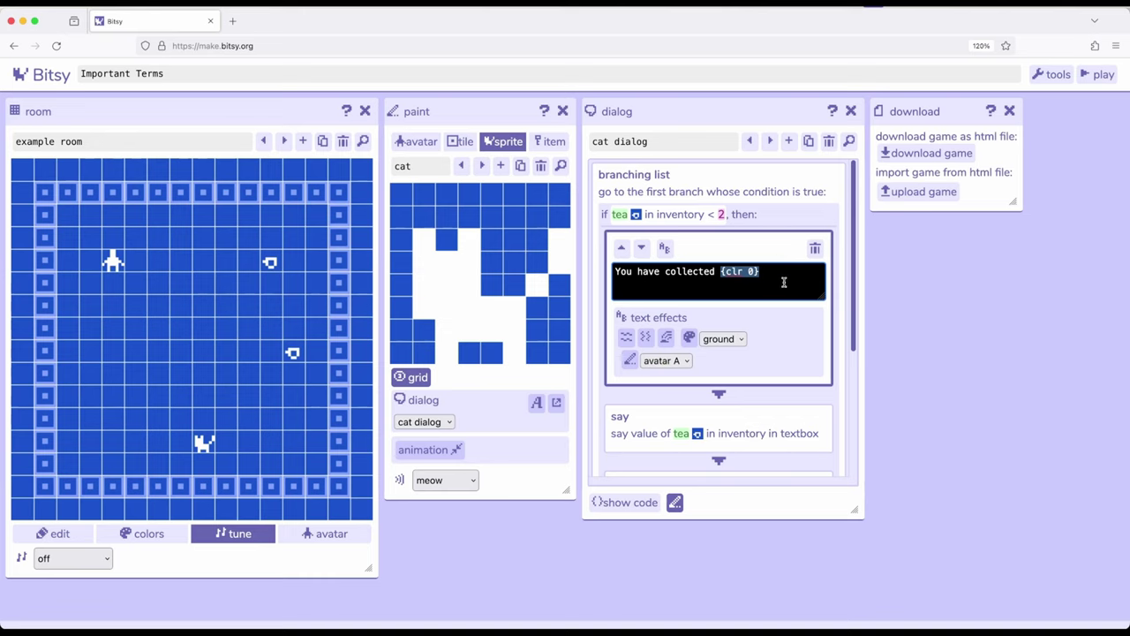
{"action": "scroll", "coordinate": [762, 225], "scroll_direction": "down", "scroll_amount": 5}
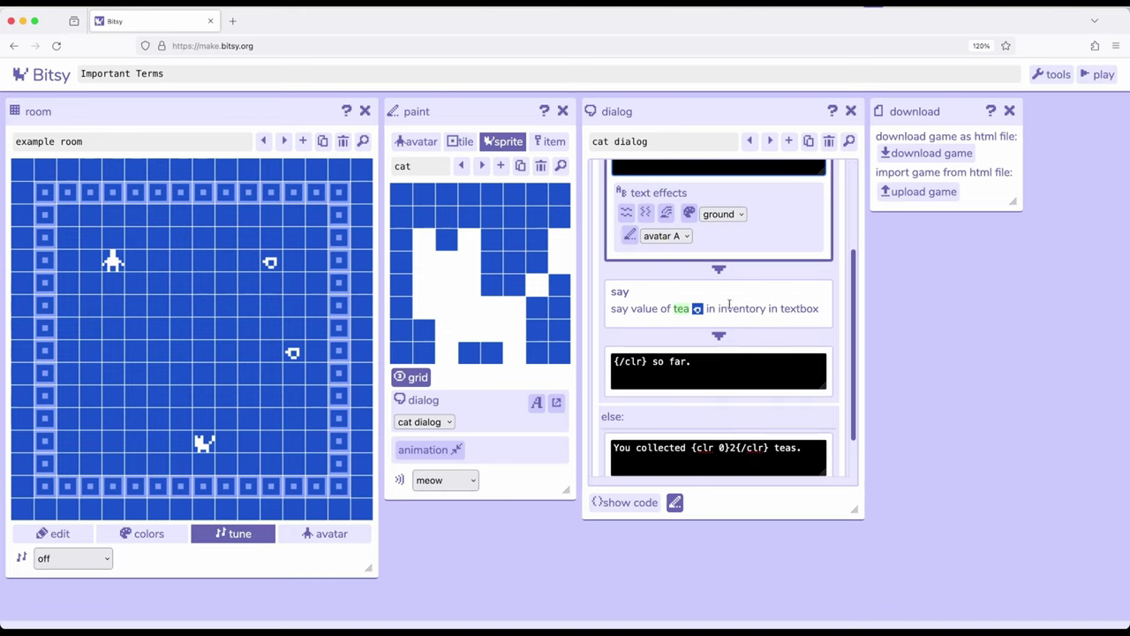
{"action": "scroll", "coordinate": [752, 203], "scroll_direction": "down", "scroll_amount": 2}
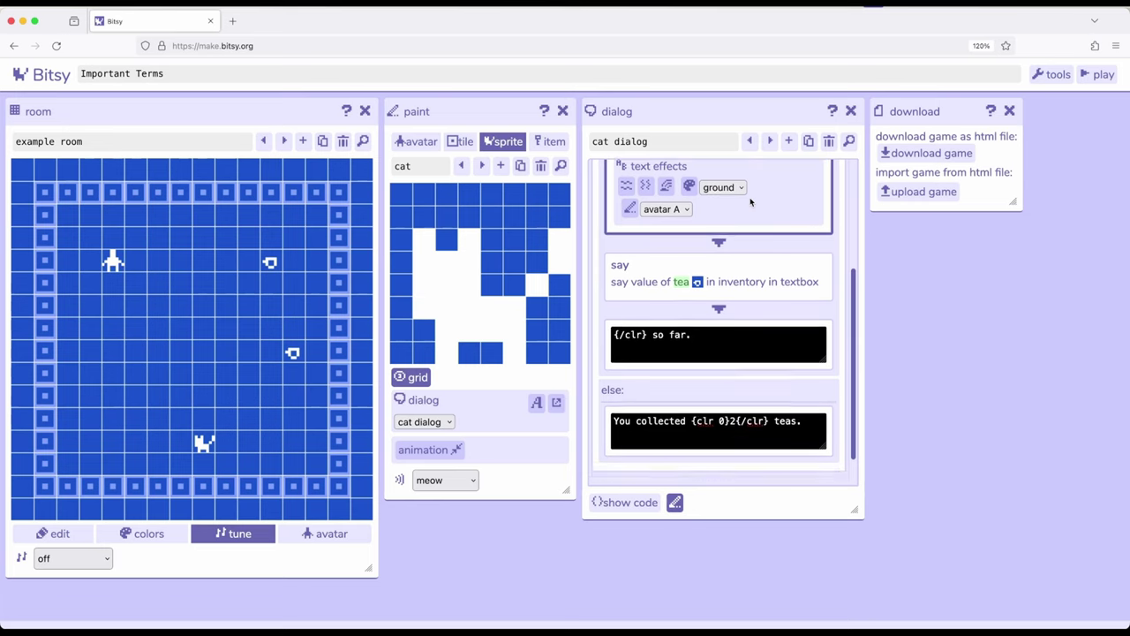
{"action": "left_click", "coordinate": [709, 316]}
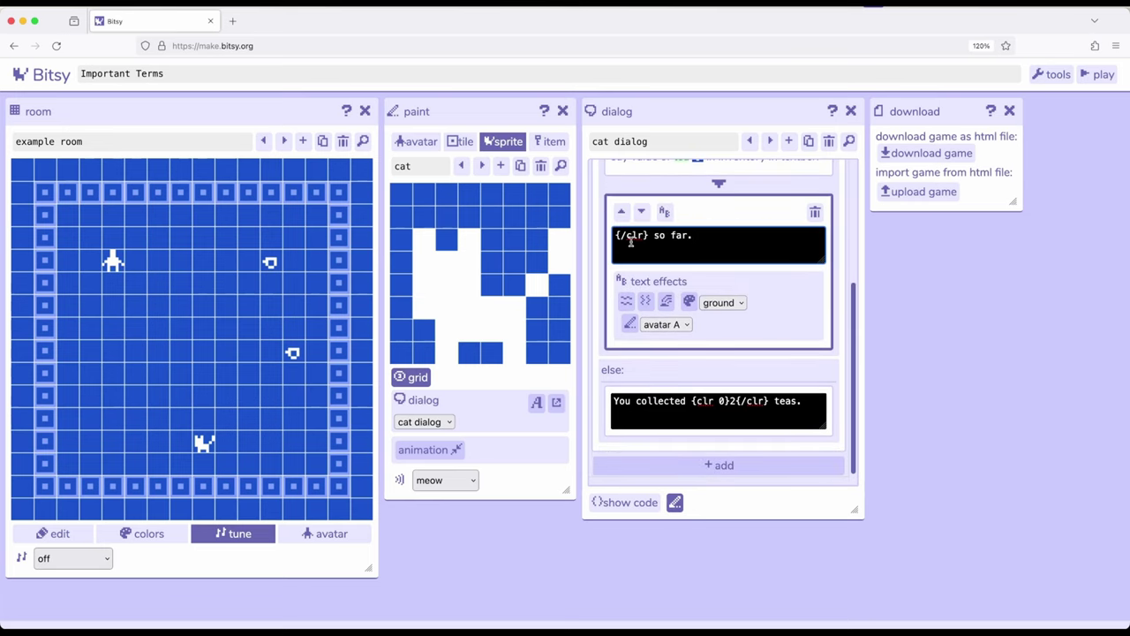
{"action": "left_click_drag", "start_coordinate": [650, 234], "coordinate": [616, 235]}
{"action": "left_click", "coordinate": [1104, 86]}
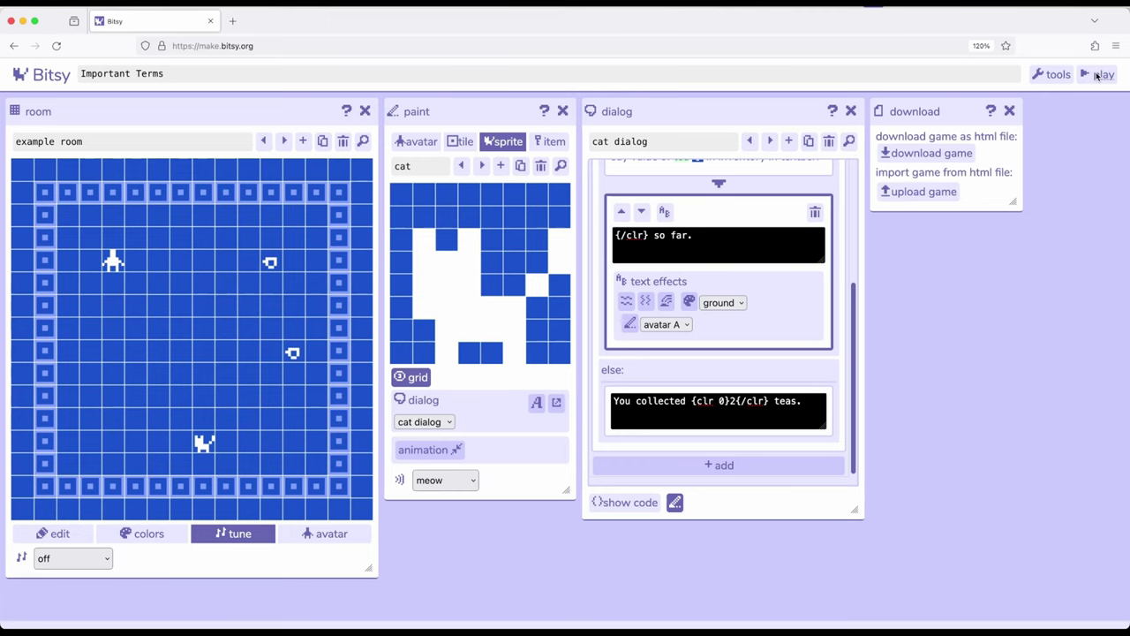
Playtest the game and walk to the cat so it says 'You have collected 0 so far.'
{"action": "left_click", "coordinate": [1084, 78]}
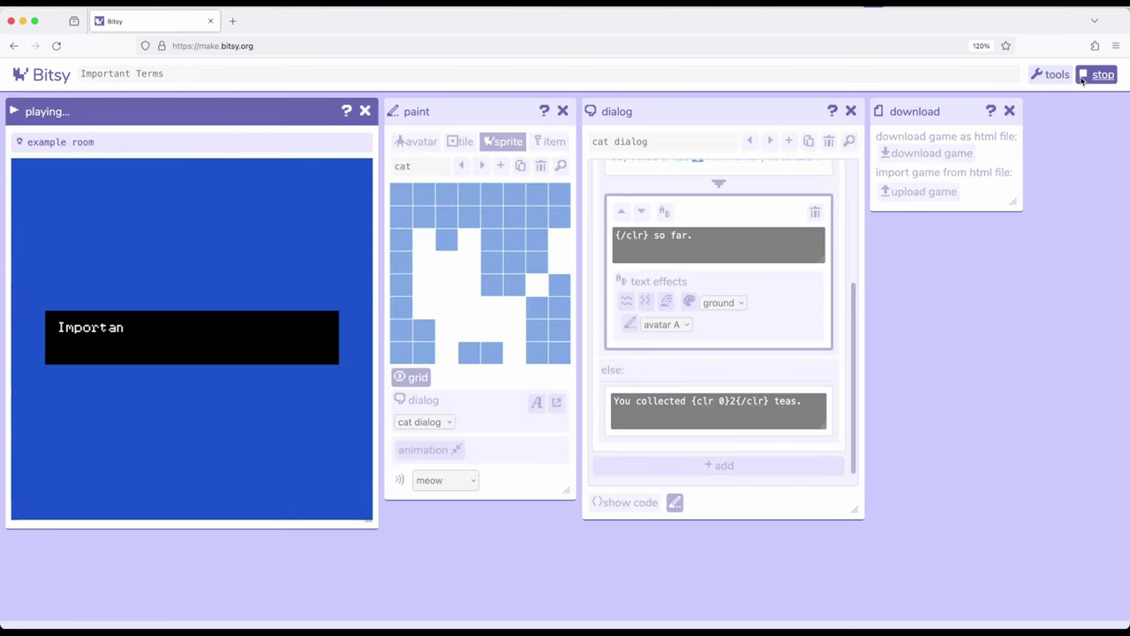
{"action": "left_click", "coordinate": [270, 308]}
{"action": "key", "text": "Right"}
{"action": "key", "text": "Right"}
{"action": "key", "text": "Down"}
{"action": "key", "text": "Down"}
{"action": "key", "text": "Down"}
{"action": "key", "text": "Down"}
{"action": "key", "text": "Down"}
{"action": "key", "text": "Down"}
{"action": "key", "text": "Down"}
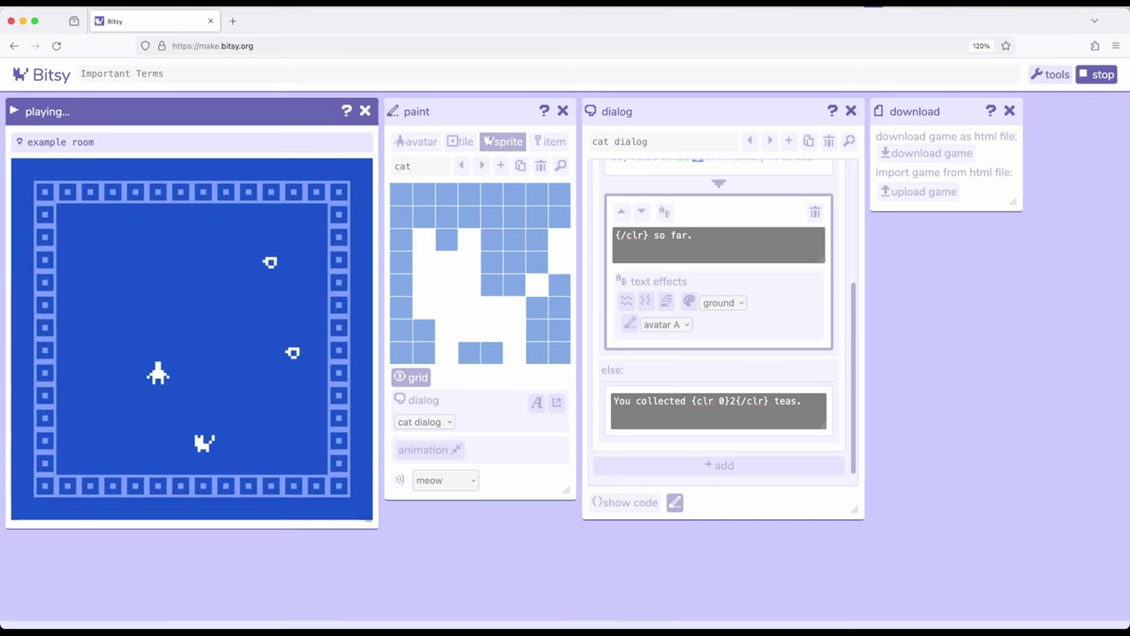
{"action": "key", "text": "Right"}
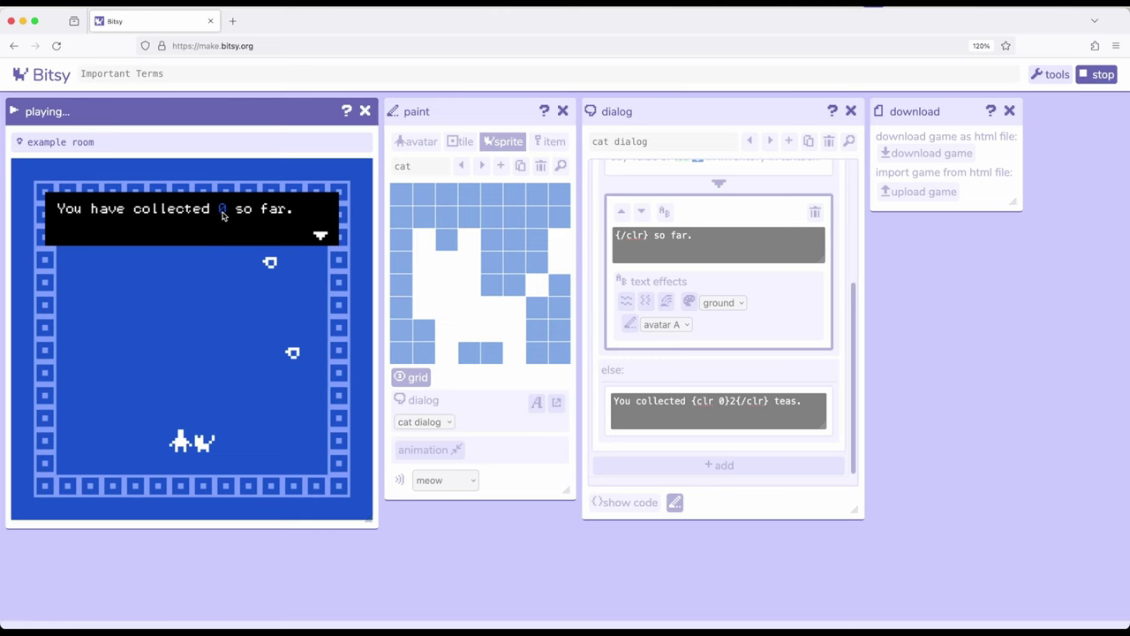
Stop the playtest, select the else-branch text, and open the '{/clr} so far.' box for editing
{"action": "left_click", "coordinate": [1098, 75]}
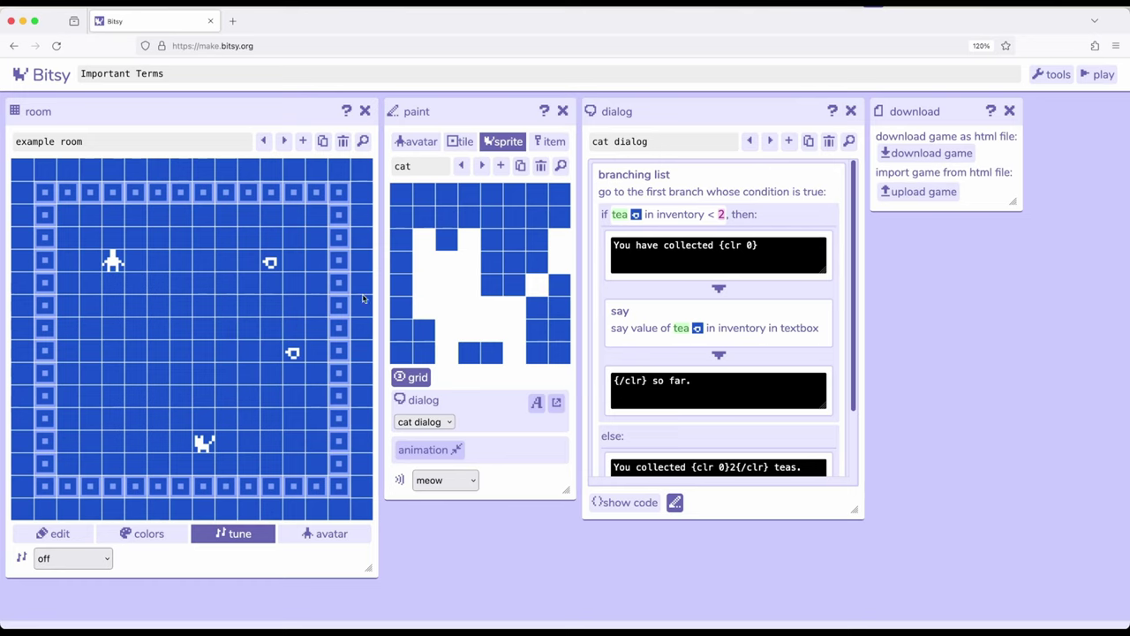
{"action": "scroll", "coordinate": [687, 385], "scroll_direction": "down", "scroll_amount": 2}
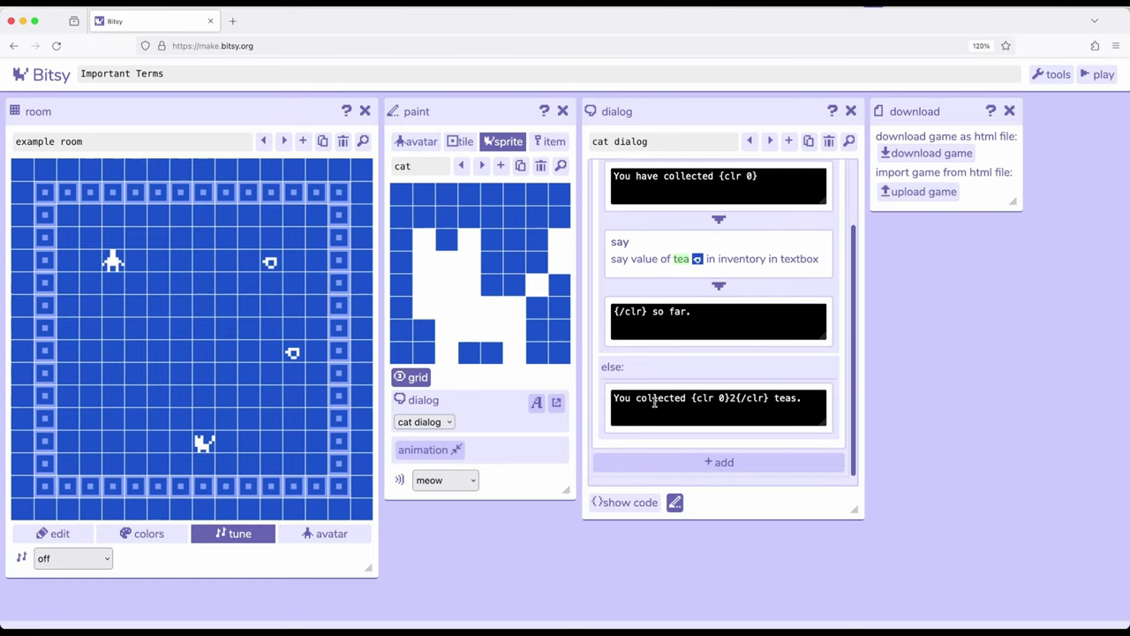
{"action": "left_click_drag", "start_coordinate": [816, 397], "coordinate": [584, 398]}
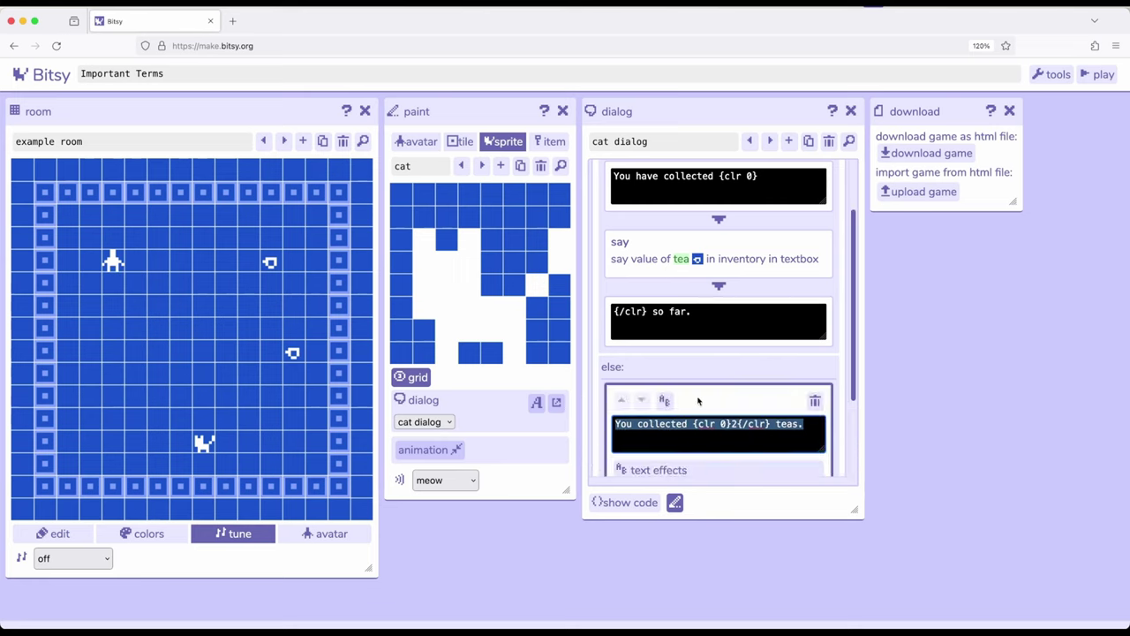
{"action": "scroll", "coordinate": [710, 388], "scroll_direction": "up", "scroll_amount": 2}
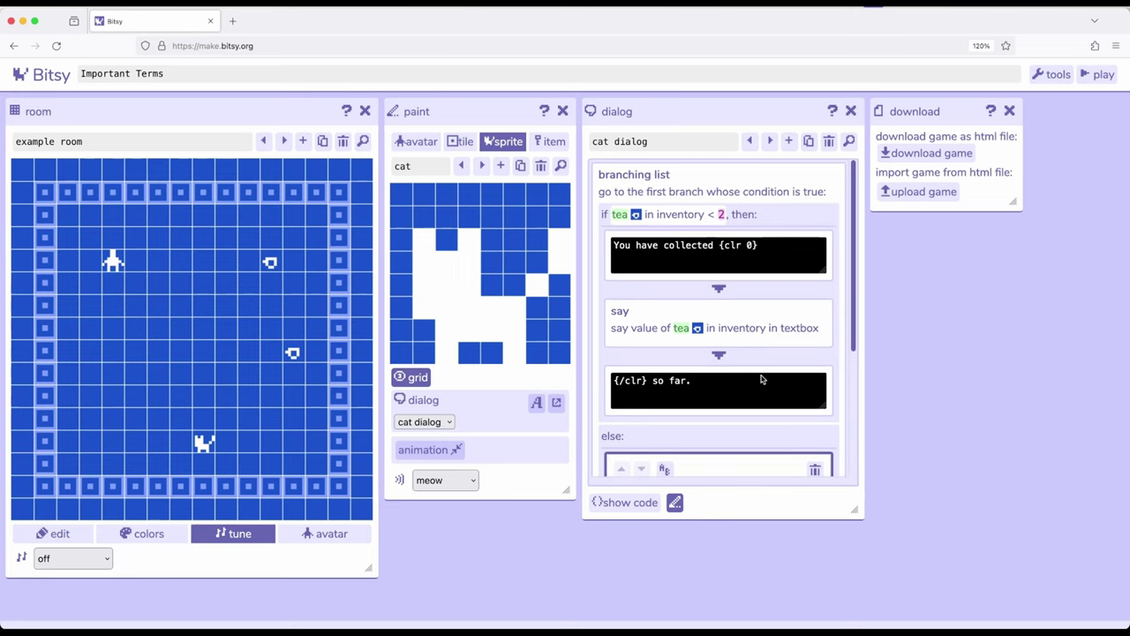
{"action": "left_click", "coordinate": [724, 385]}
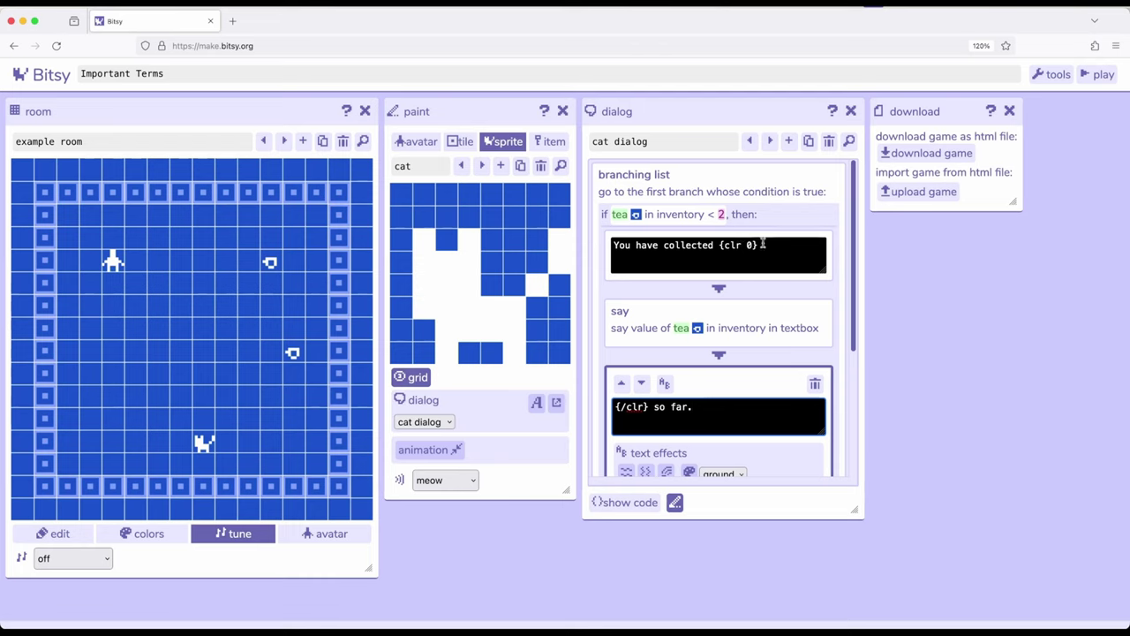
{"action": "left_click", "coordinate": [777, 251]}
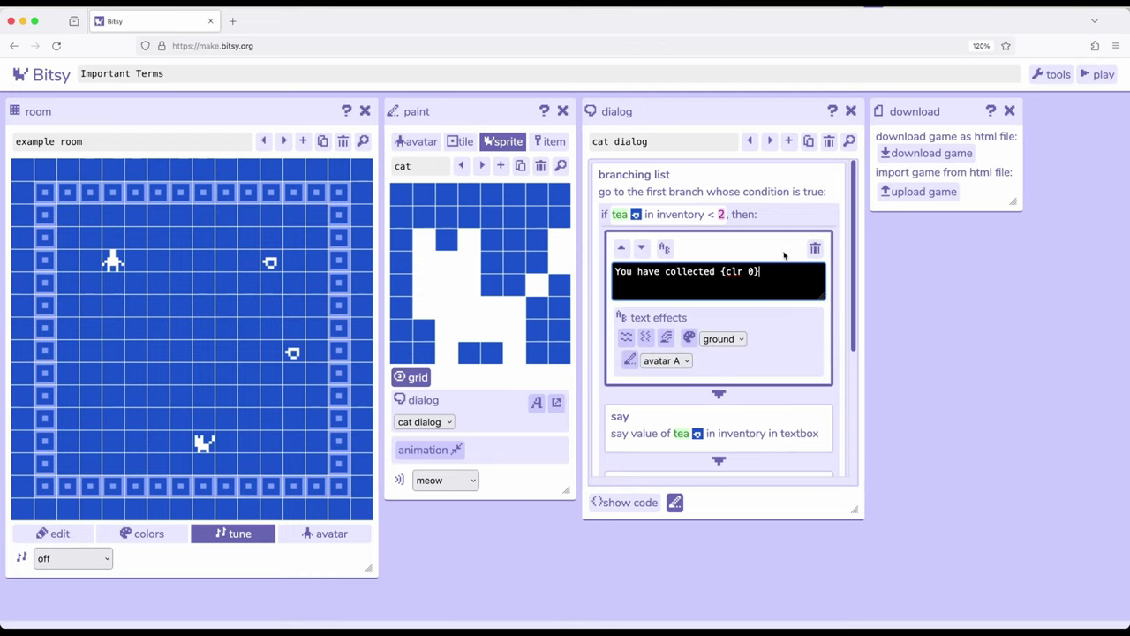
{"action": "scroll", "coordinate": [749, 265], "scroll_direction": "down", "scroll_amount": 3}
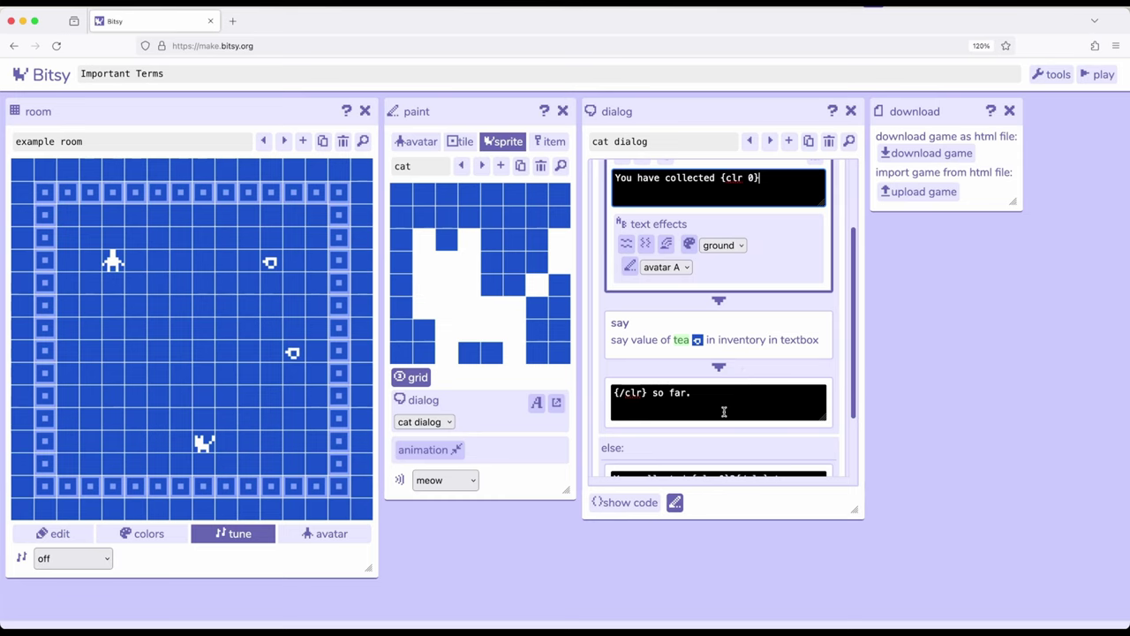
{"action": "scroll", "coordinate": [749, 361], "scroll_direction": "up", "scroll_amount": 1}
{"action": "scroll", "coordinate": [749, 361], "scroll_direction": "up", "scroll_amount": 1}
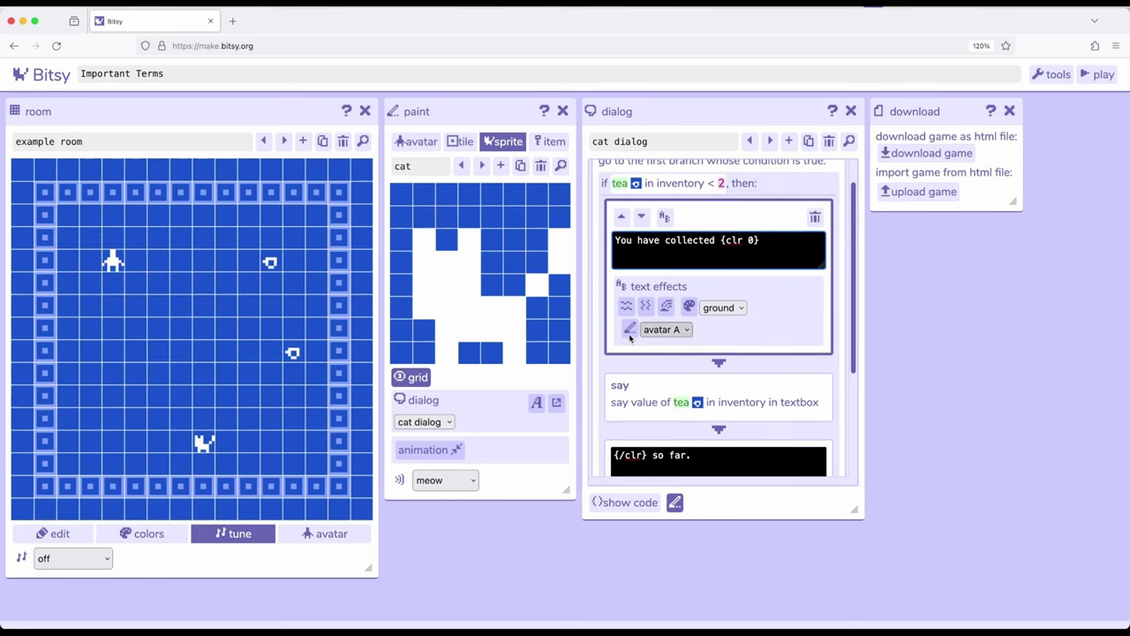
{"action": "scroll", "coordinate": [694, 312], "scroll_direction": "down", "scroll_amount": 5}
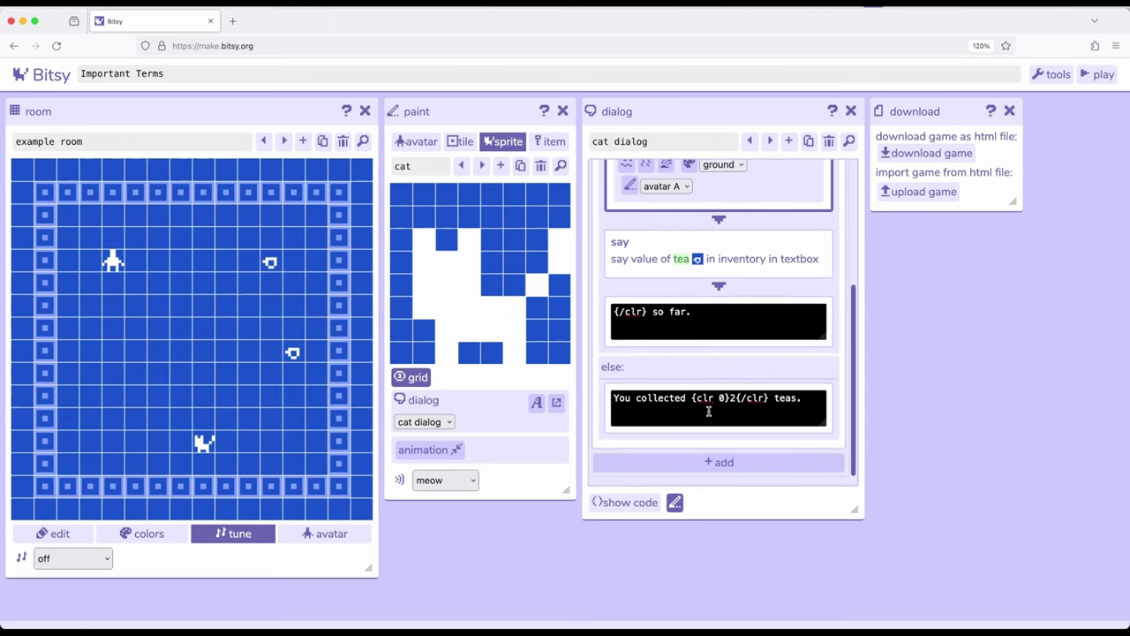
{"action": "left_click", "coordinate": [711, 315]}
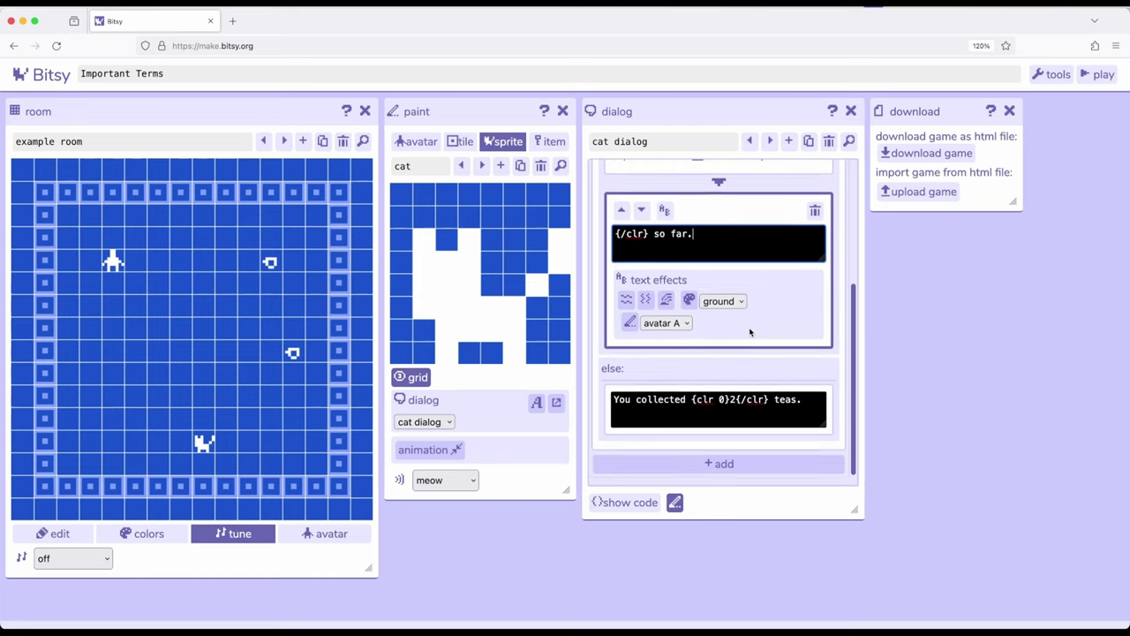
{"action": "scroll", "coordinate": [716, 336], "scroll_direction": "up", "scroll_amount": 6}
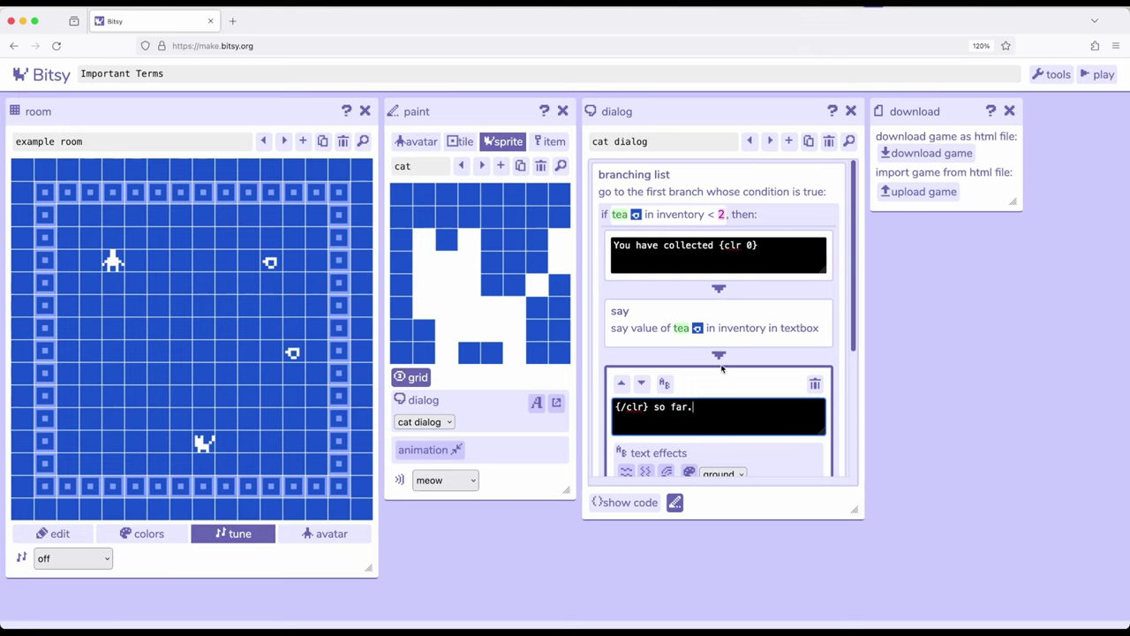
{"action": "scroll", "coordinate": [722, 369], "scroll_direction": "down", "scroll_amount": 6}
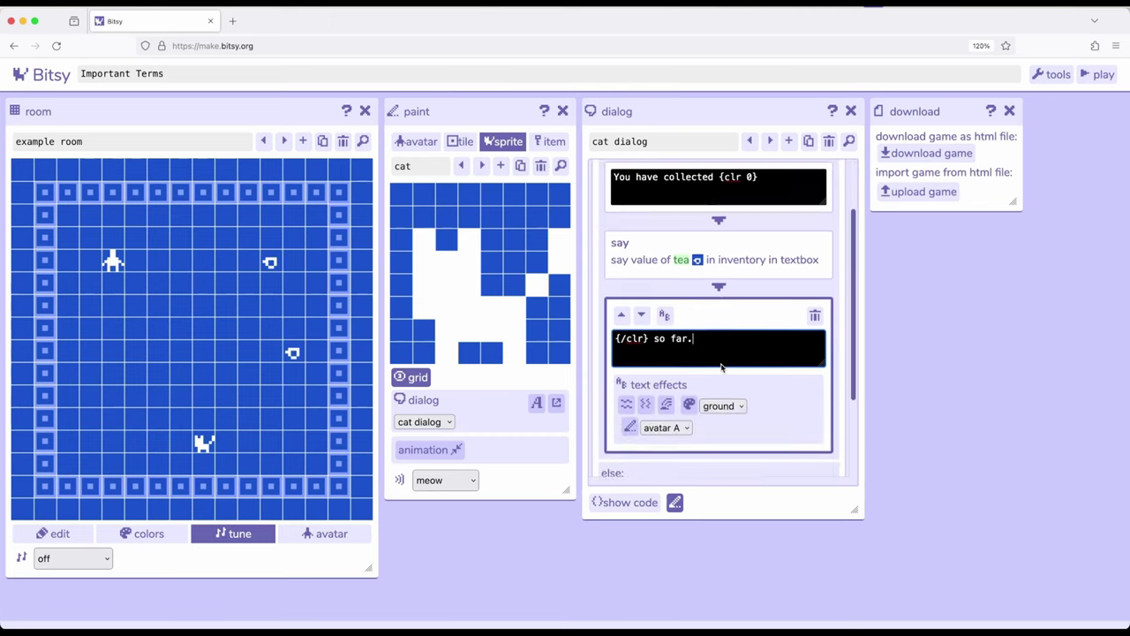